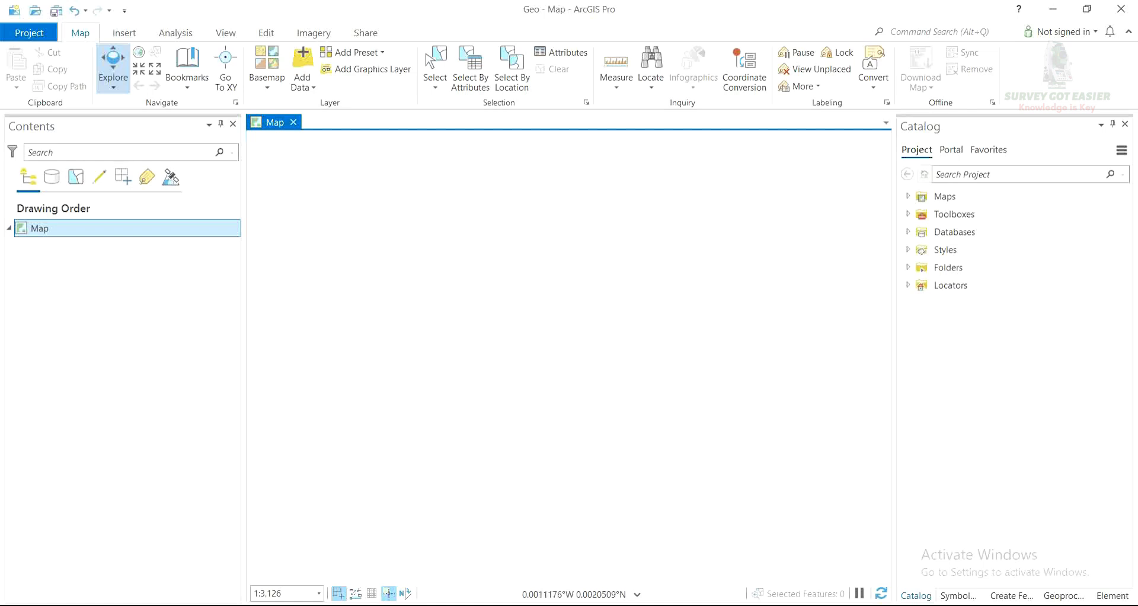
# Import the Summary A4 Landscape layout template into the project
pyautogui.click(124, 33)
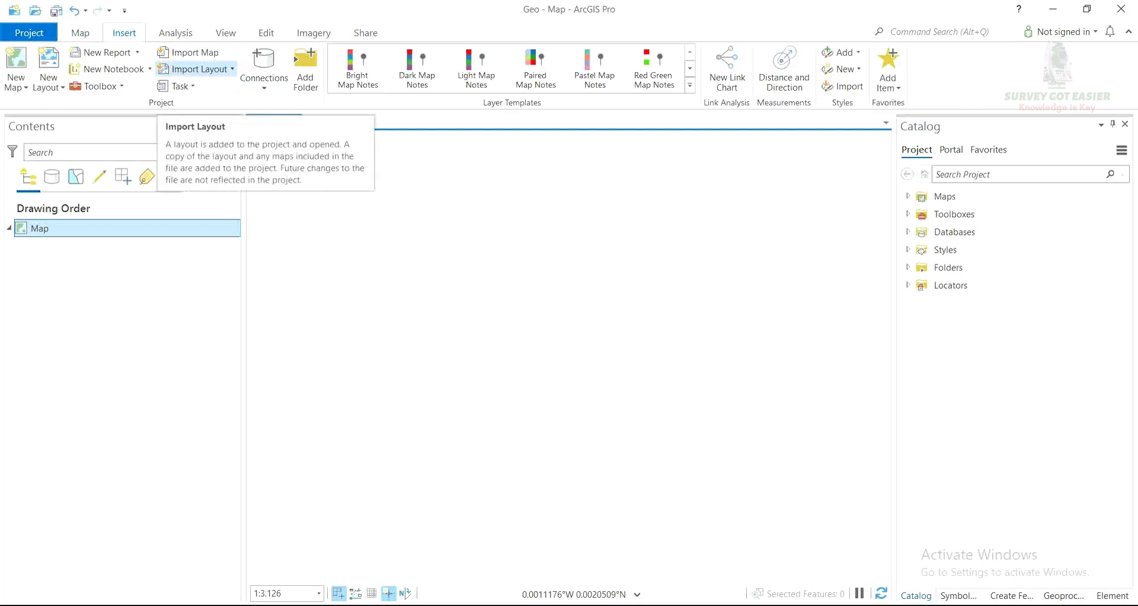
pyautogui.click(195, 69)
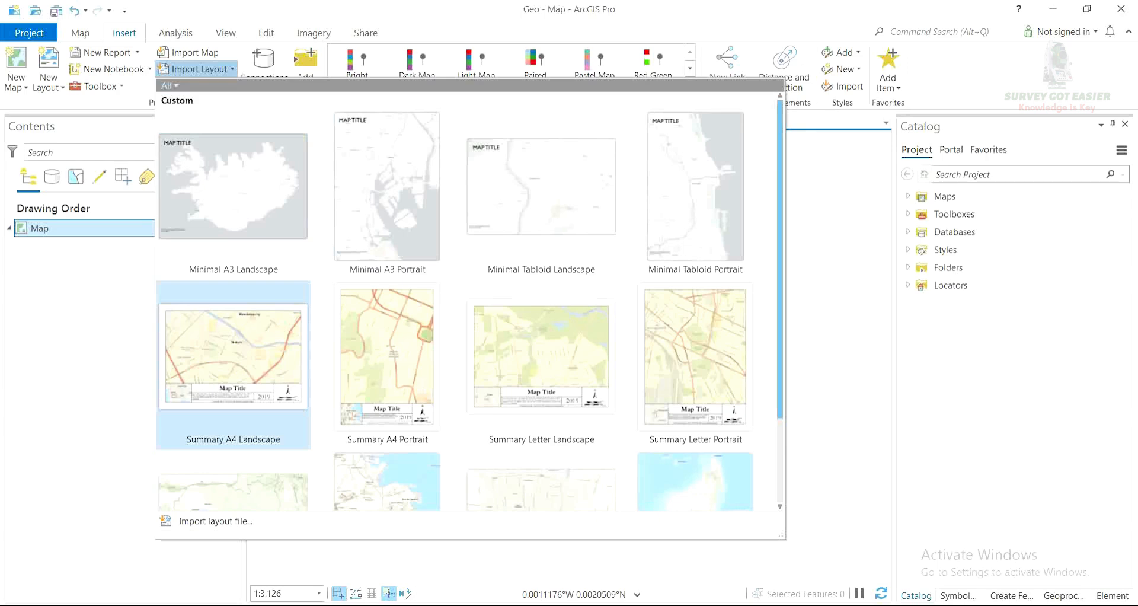
pyautogui.click(233, 355)
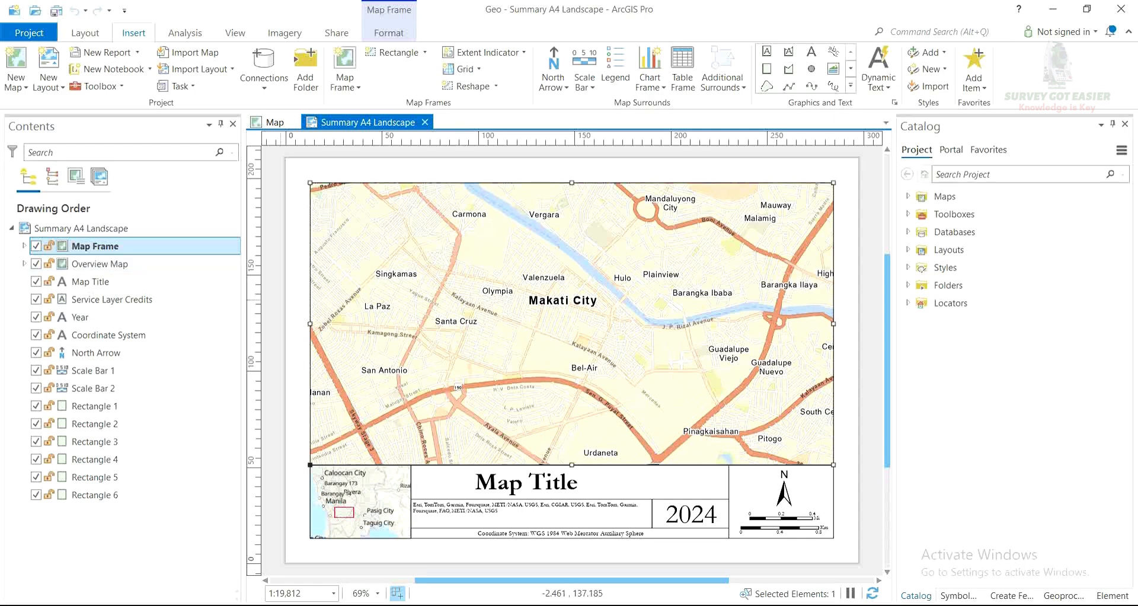
# Activate the main map frame of the Summary A4 Landscape layout and zoom its map out to the wider Manila region
pyautogui.rightClick(128, 246)
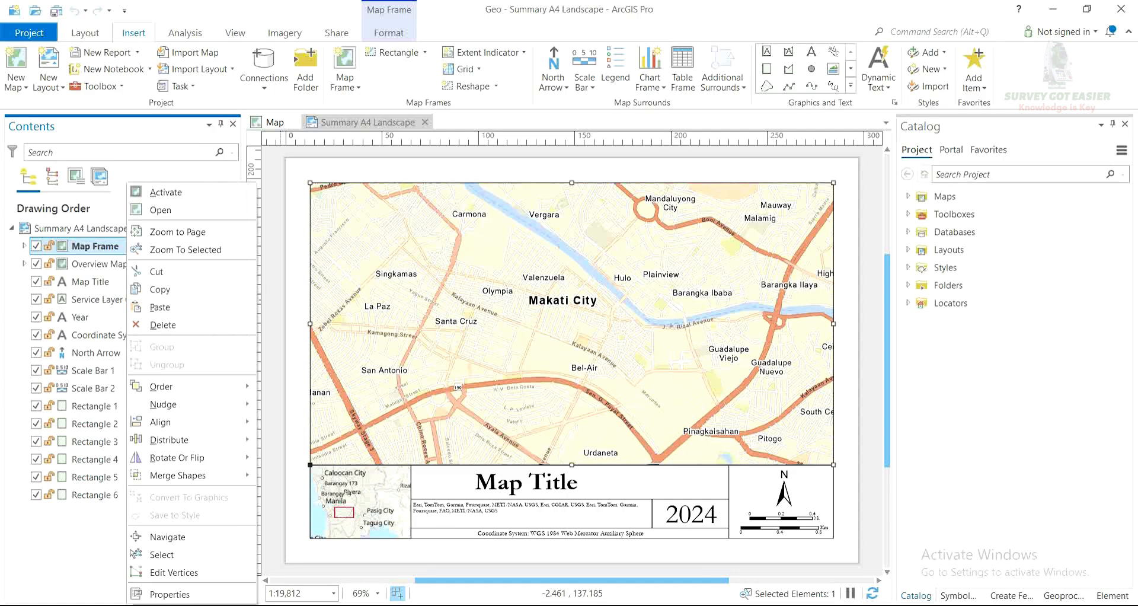
pyautogui.click(157, 192)
pyautogui.scroll(5, 541, 305)
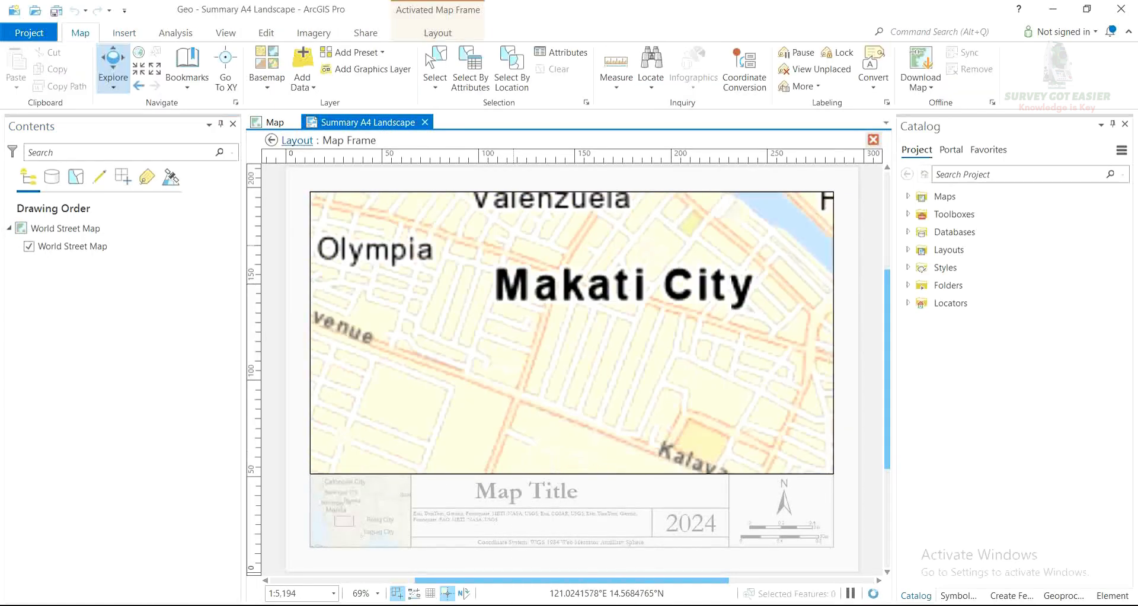
pyautogui.scroll(2, 538, 321)
pyautogui.scroll(-7, 518, 309)
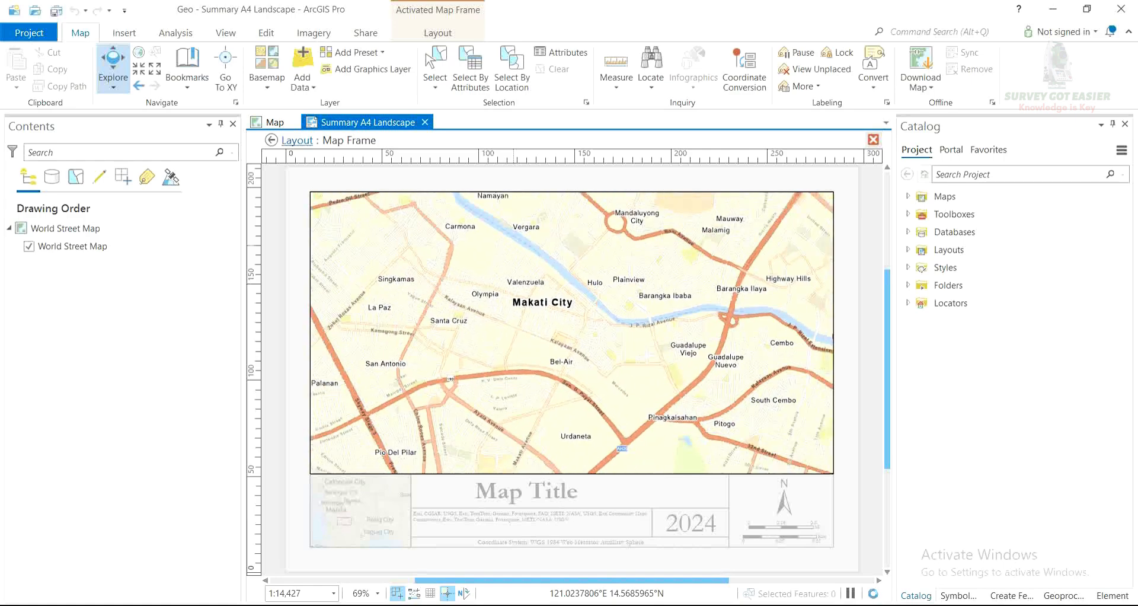
pyautogui.scroll(-8, 520, 308)
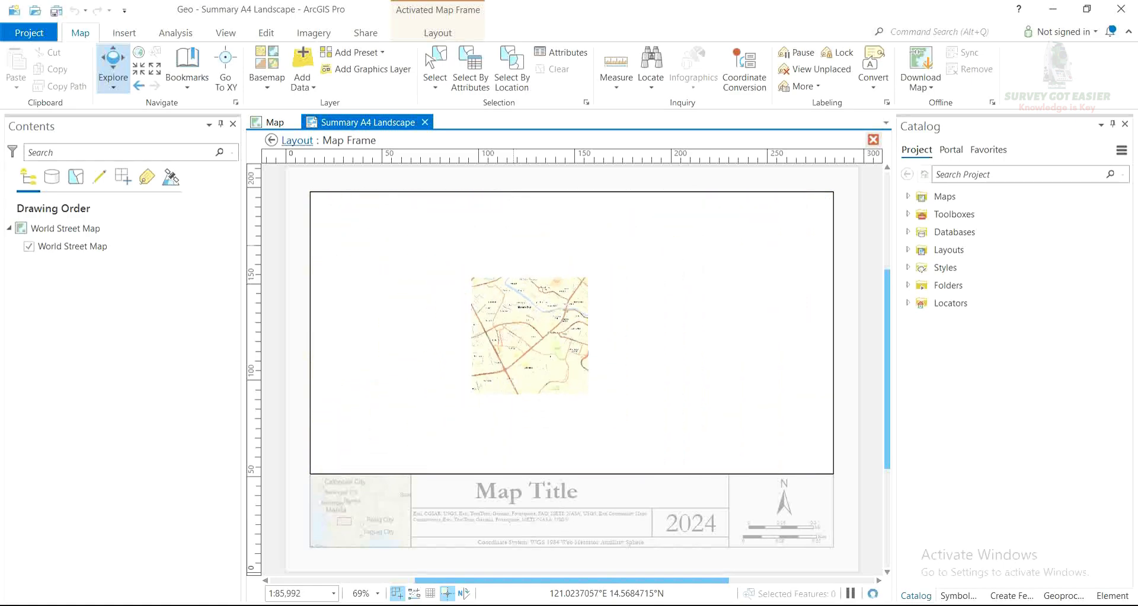
pyautogui.scroll(-4, 520, 308)
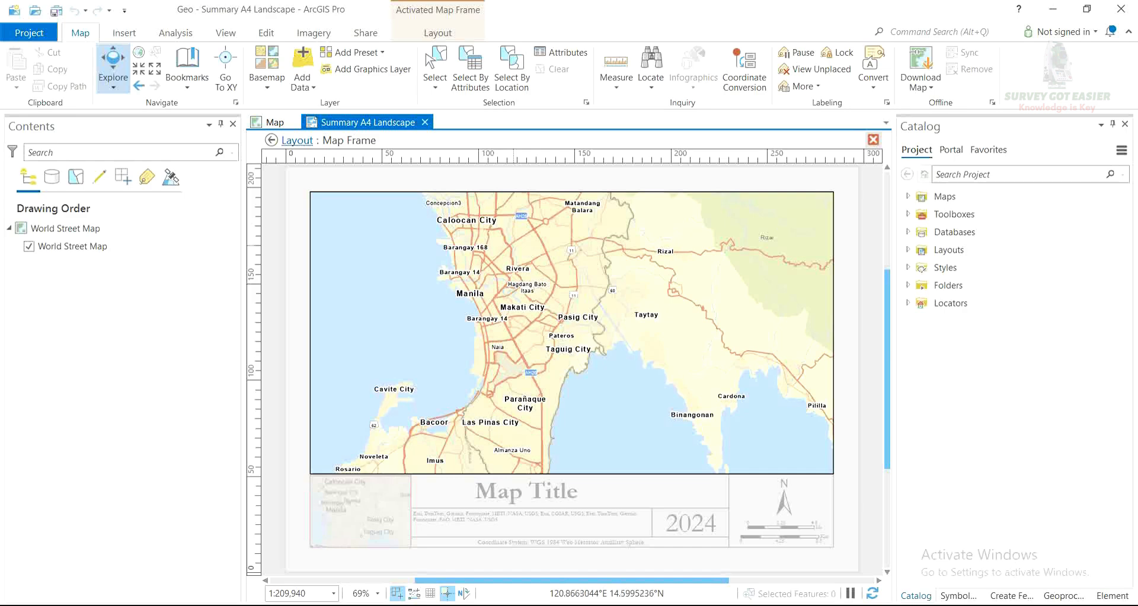
# Import the Minimal A3 Landscape layout template into the project
pyautogui.click(124, 33)
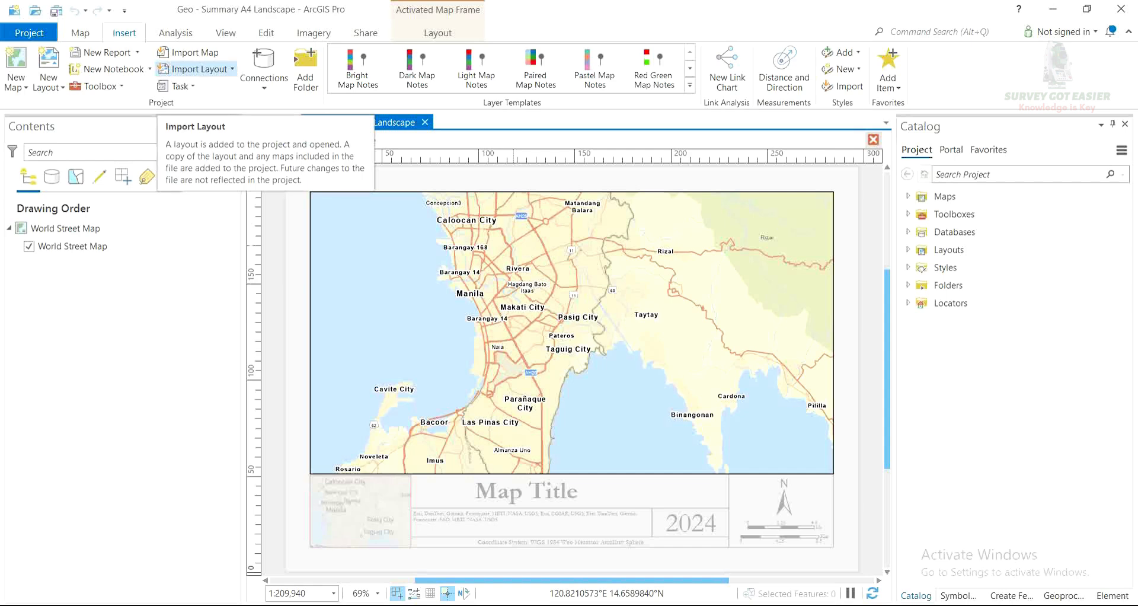
pyautogui.click(198, 69)
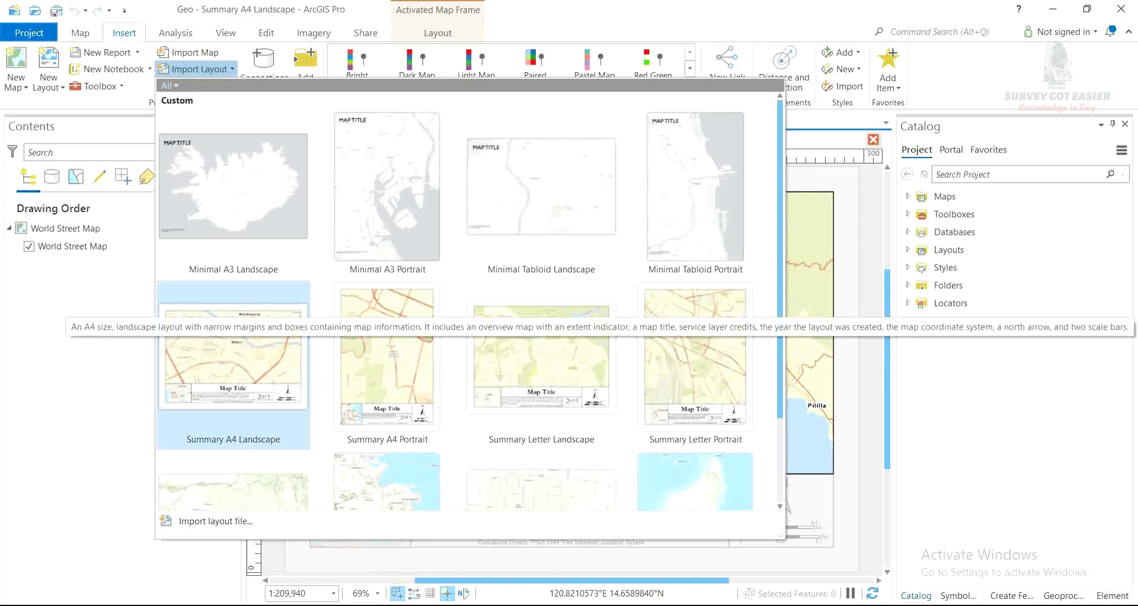
pyautogui.scroll(-2, 285, 382)
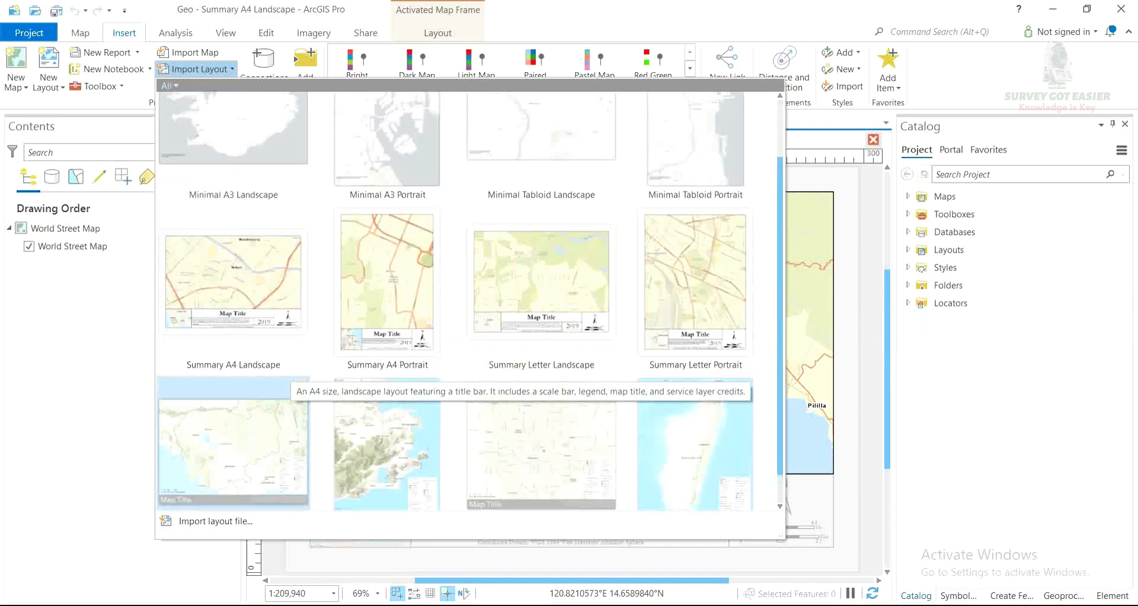
pyautogui.scroll(2, 284, 383)
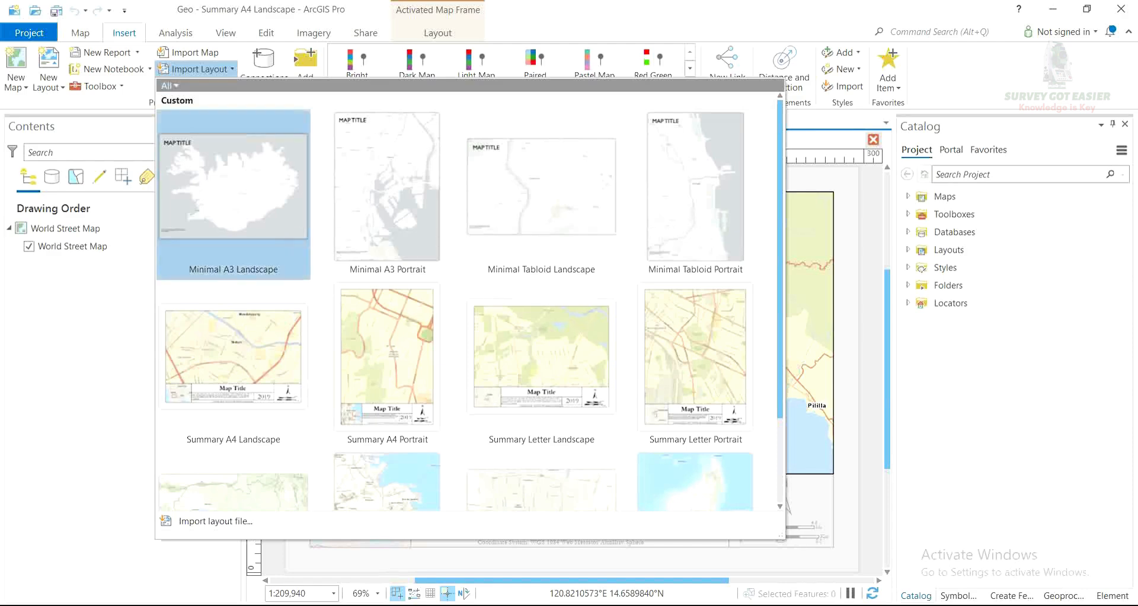
pyautogui.click(232, 196)
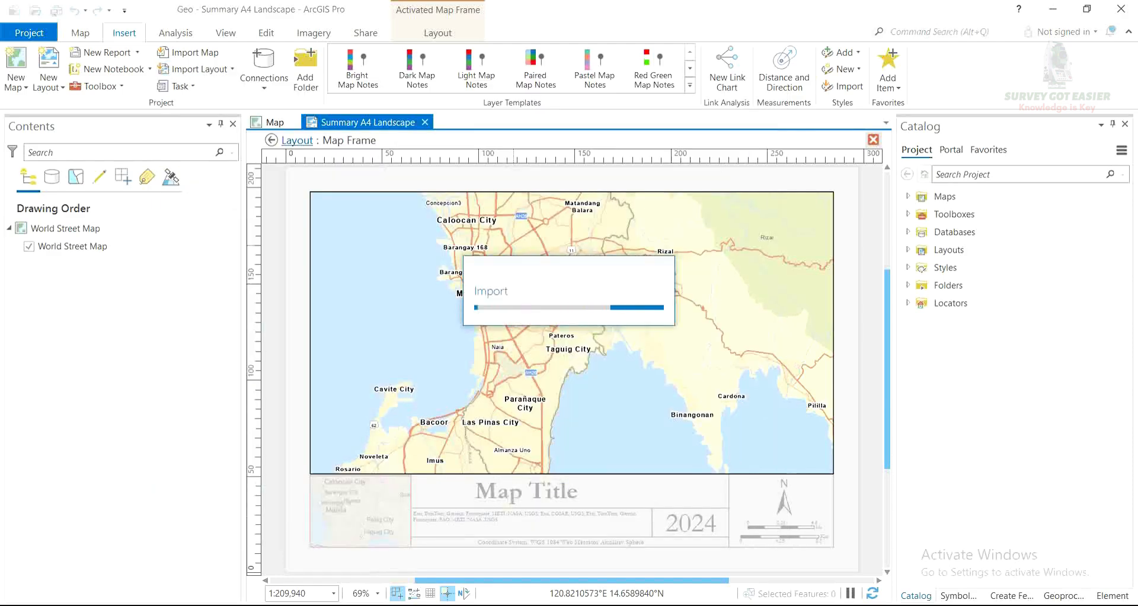
pyautogui.click(345, 82)
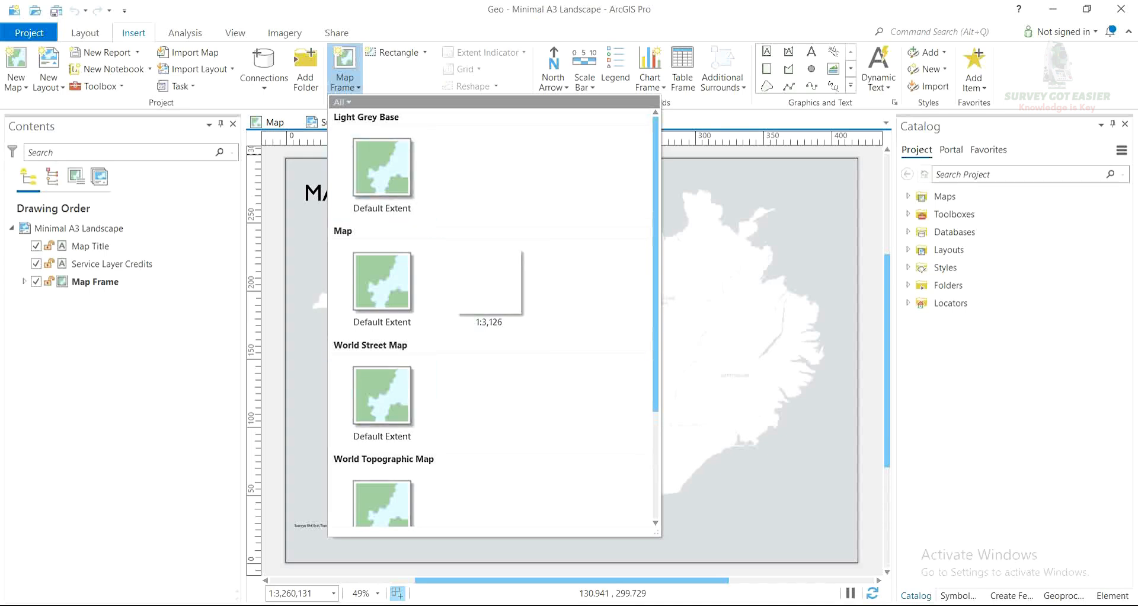
pyautogui.scroll(-5, 491, 296)
pyautogui.scroll(5, 492, 296)
# Create a new map in the project's Maps collection
pyautogui.rightClick(936, 196)
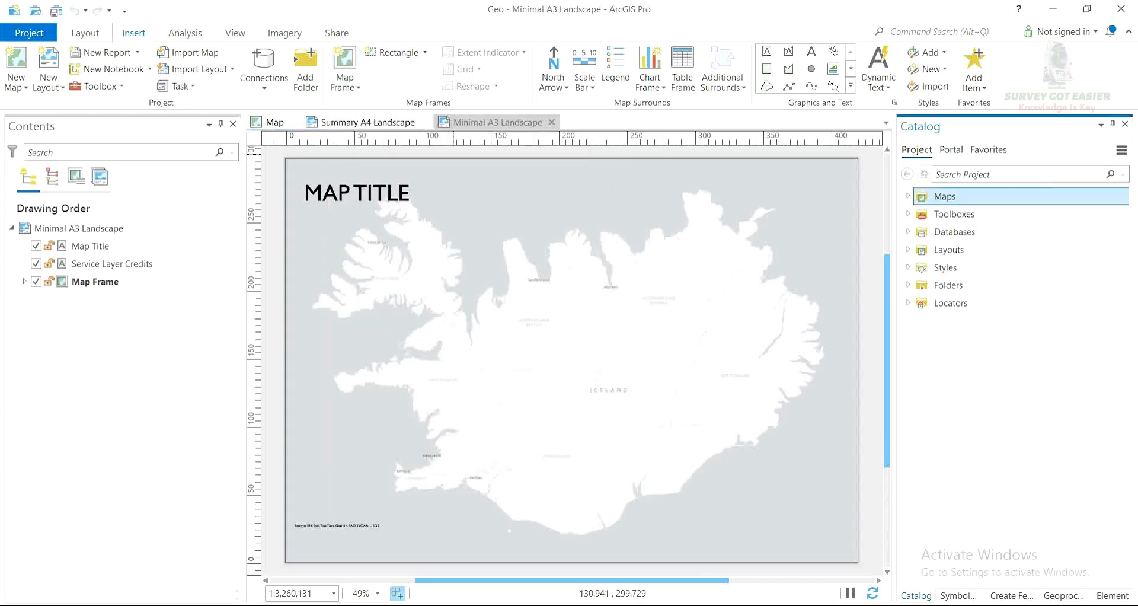
pyautogui.rightClick(935, 197)
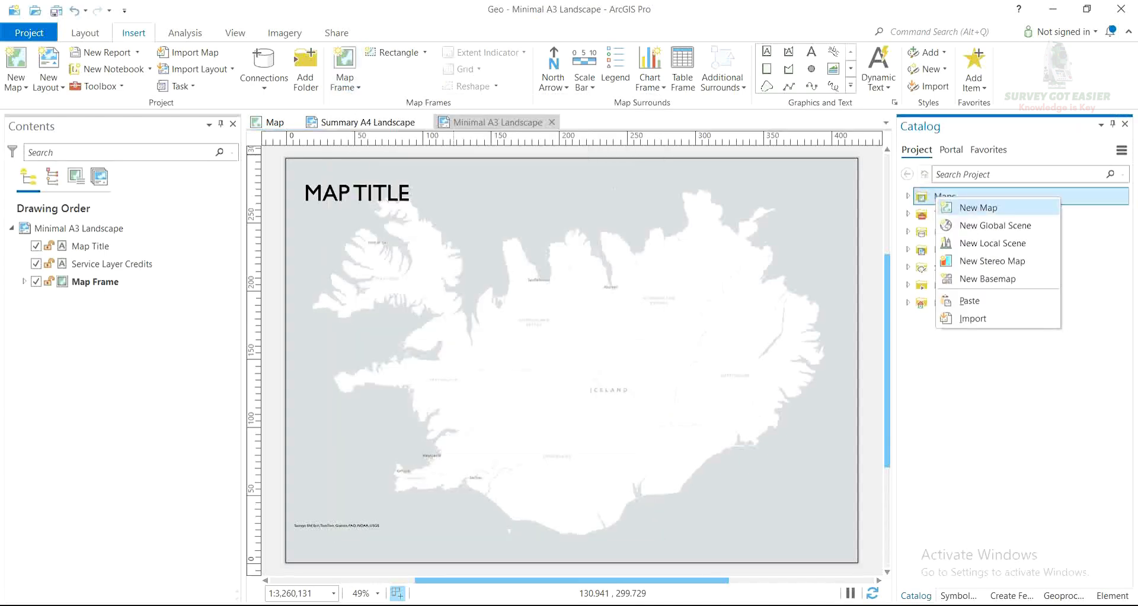
pyautogui.click(978, 207)
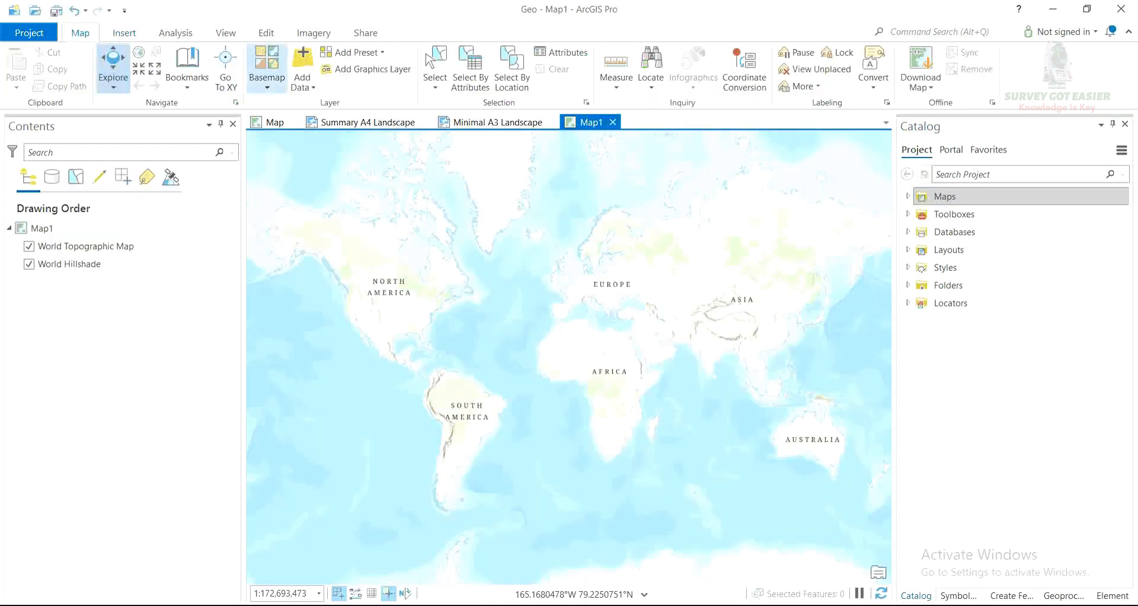
# Change the new map's basemap to Imagery and bring Iceland into view at about 1:28,973,157
pyautogui.click(266, 65)
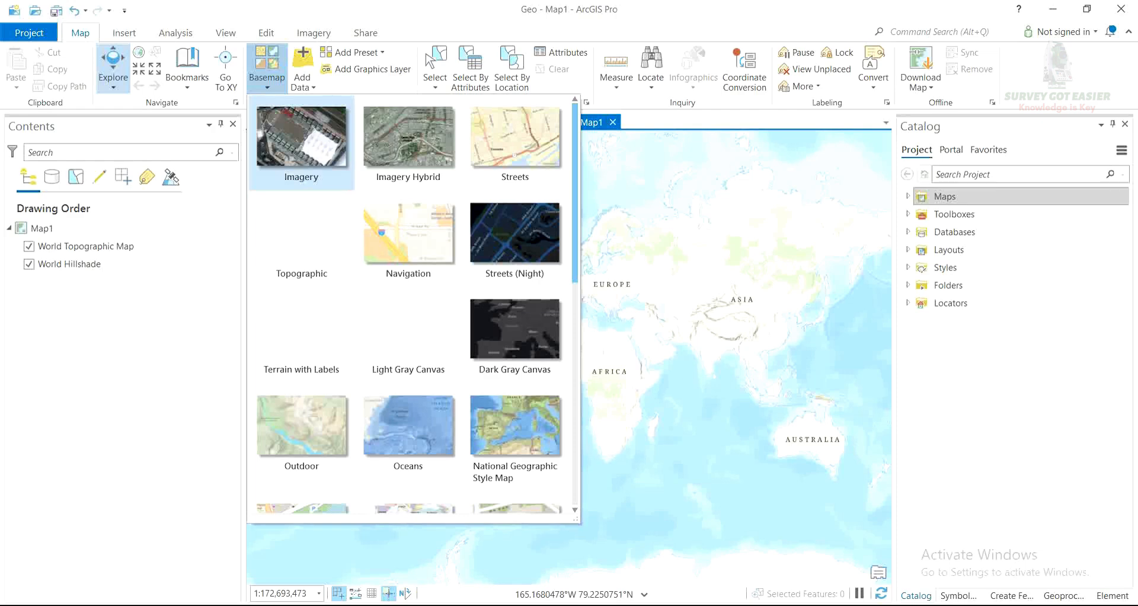
pyautogui.click(302, 142)
pyautogui.scroll(6, 548, 242)
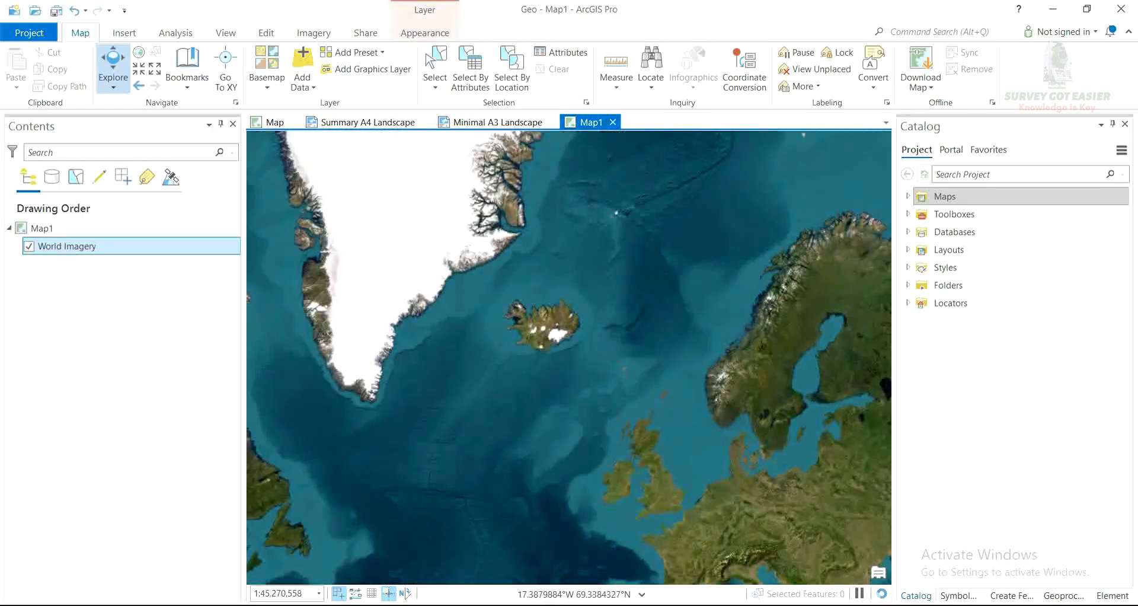
pyautogui.scroll(2, 552, 231)
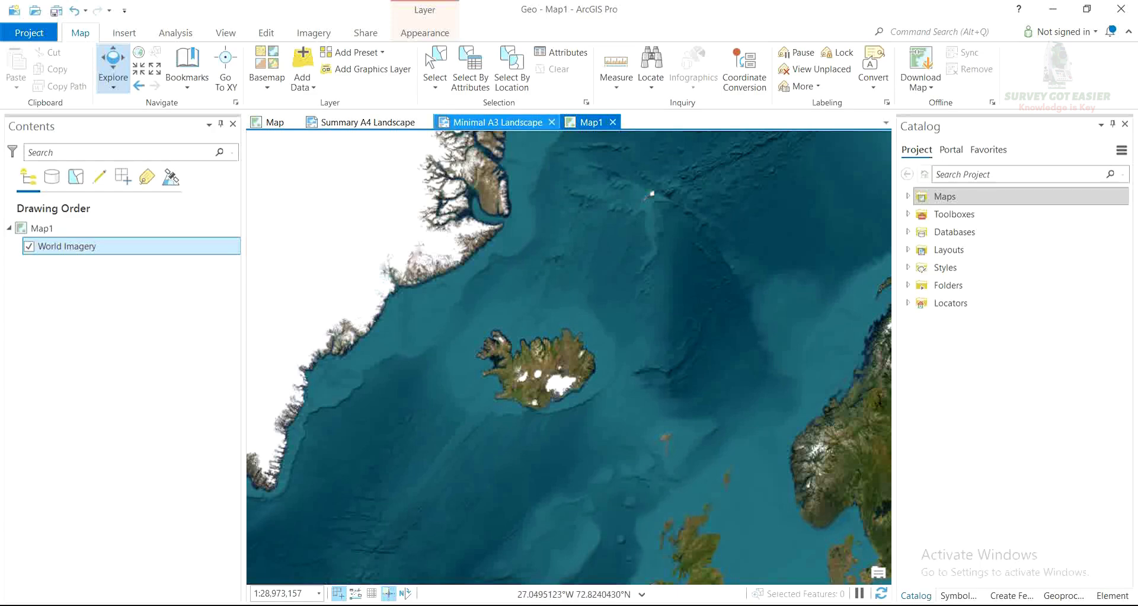
# Insert a map frame showing the 1:28,973,157 view of Map1 near the lower-right corner of the Minimal A3 Landscape page
pyautogui.click(504, 122)
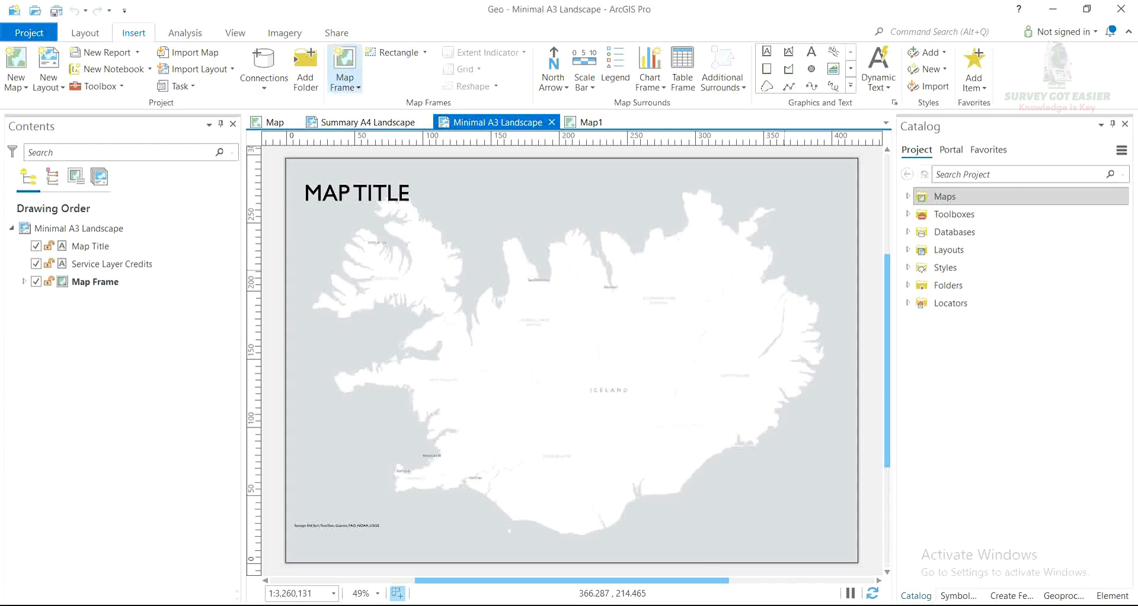
pyautogui.click(344, 70)
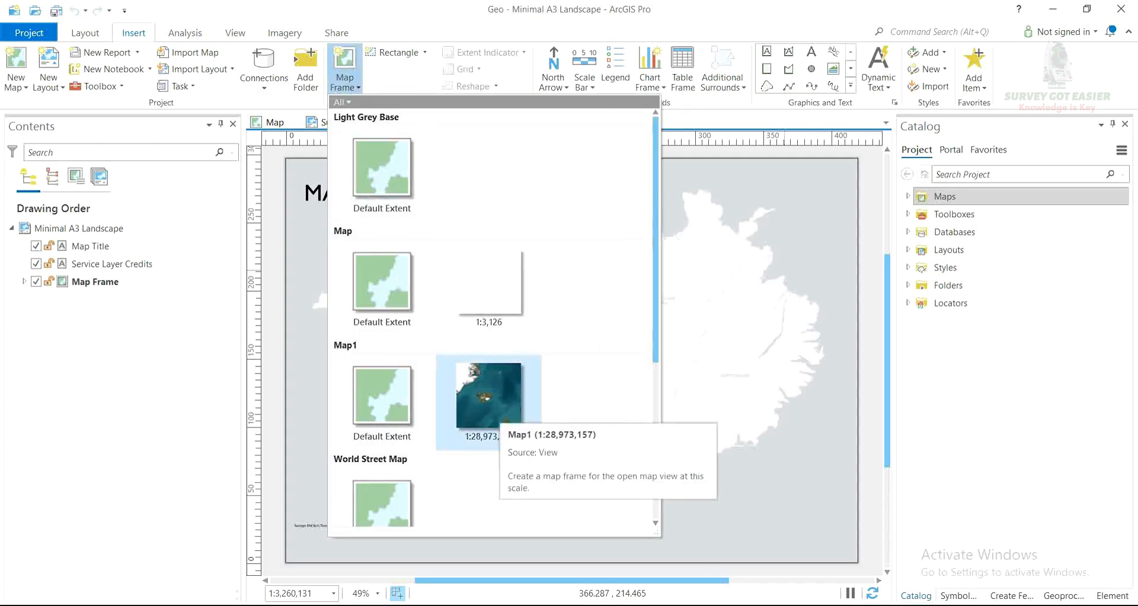
pyautogui.click(489, 397)
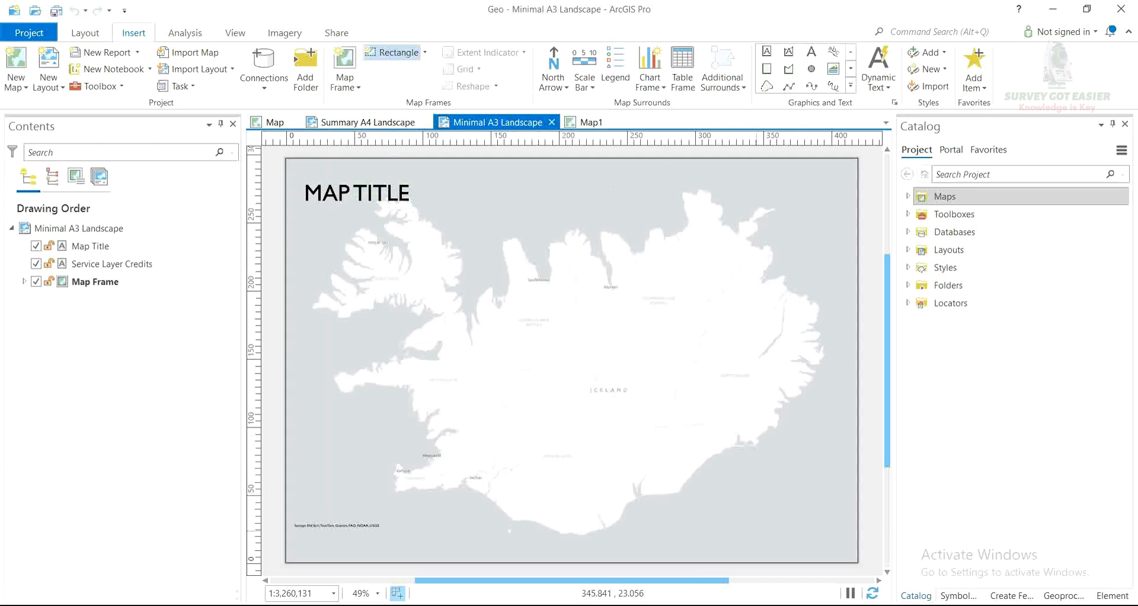
pyautogui.moveTo(795, 523); pyautogui.dragTo(670, 449)
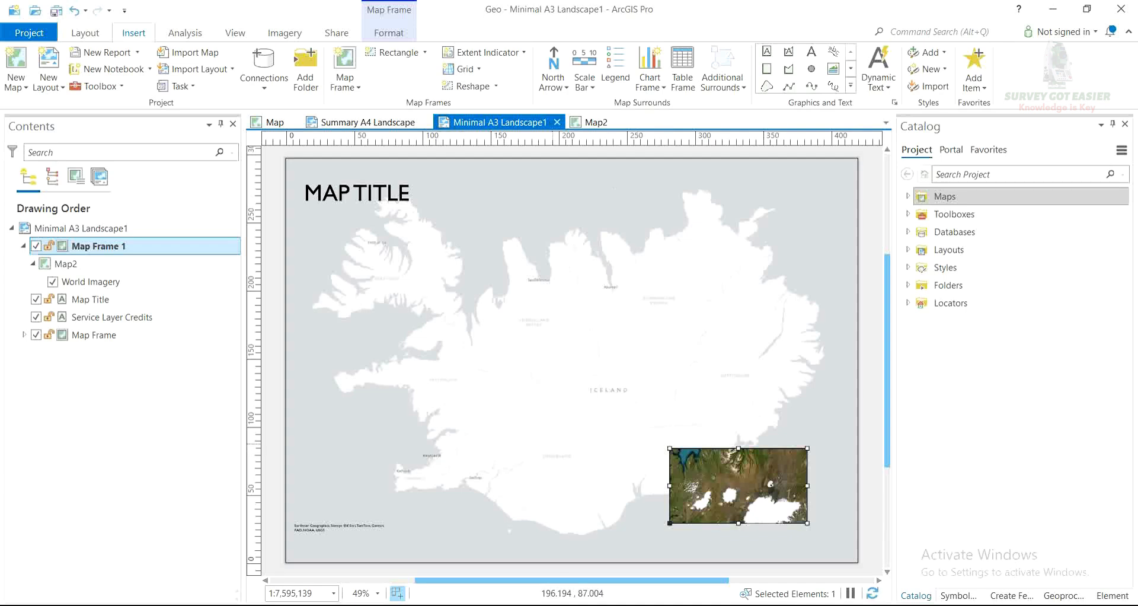
# Add an extent indicator for Map Frame 1 to the layout's main map frame
pyautogui.click(532, 183)
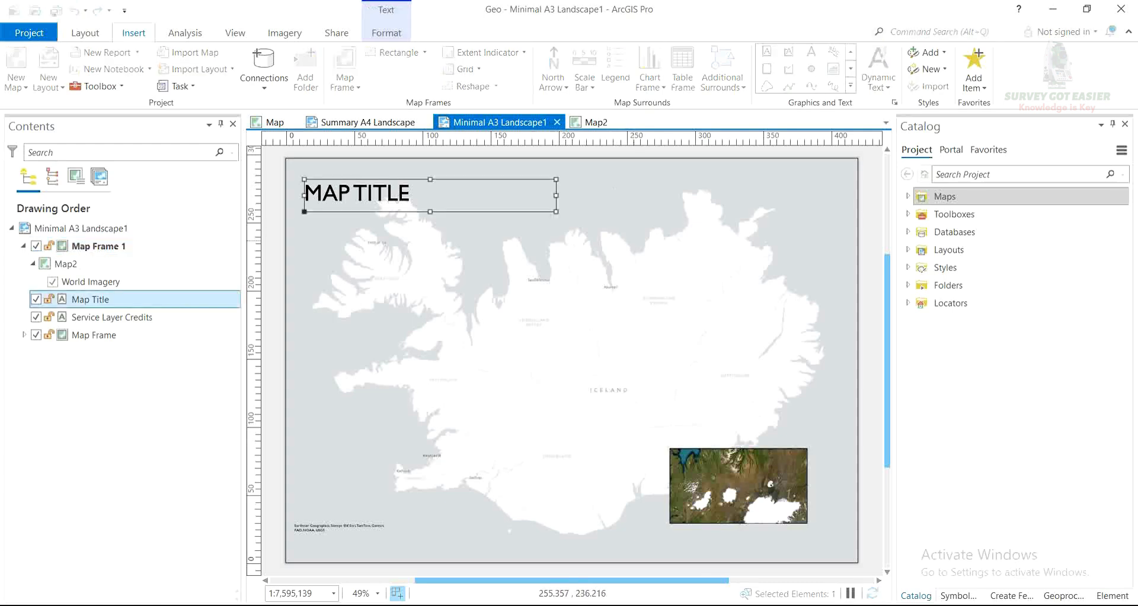
pyautogui.click(634, 241)
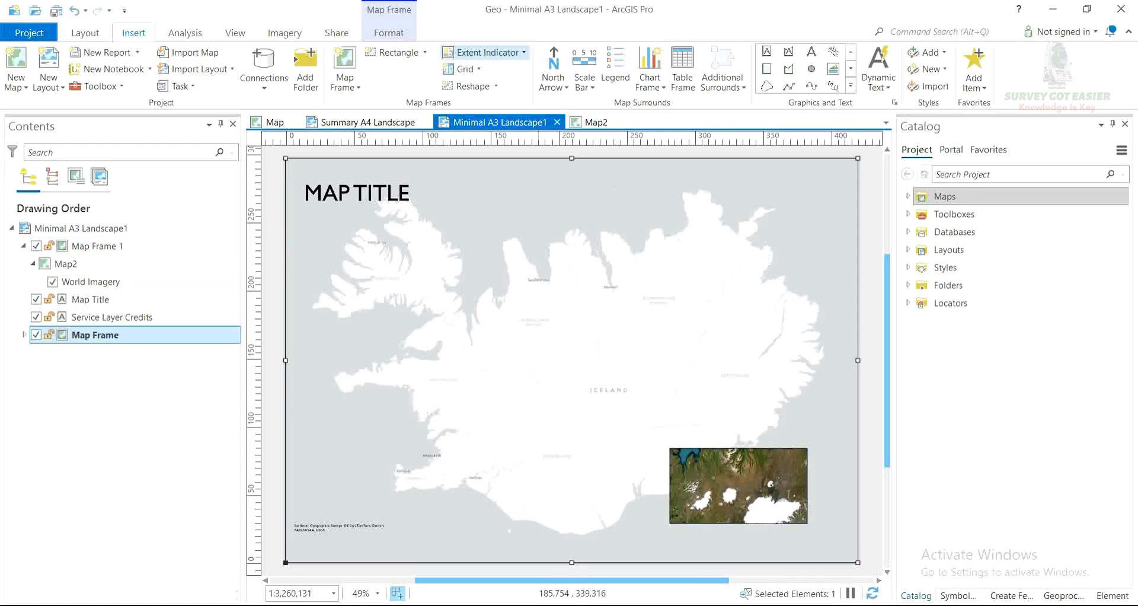
pyautogui.click(484, 52)
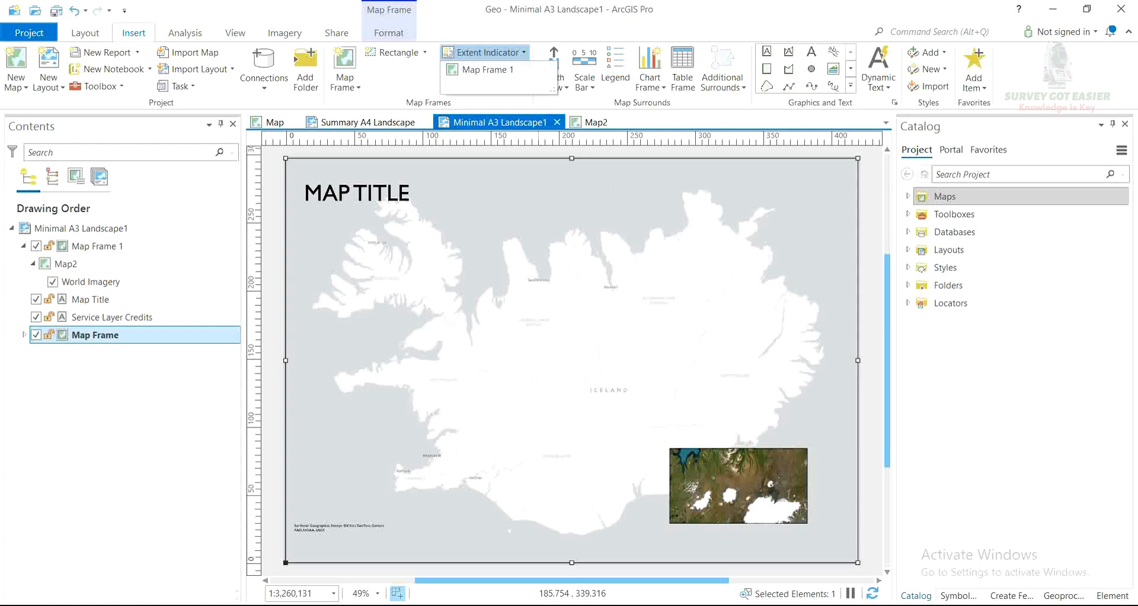
pyautogui.click(388, 33)
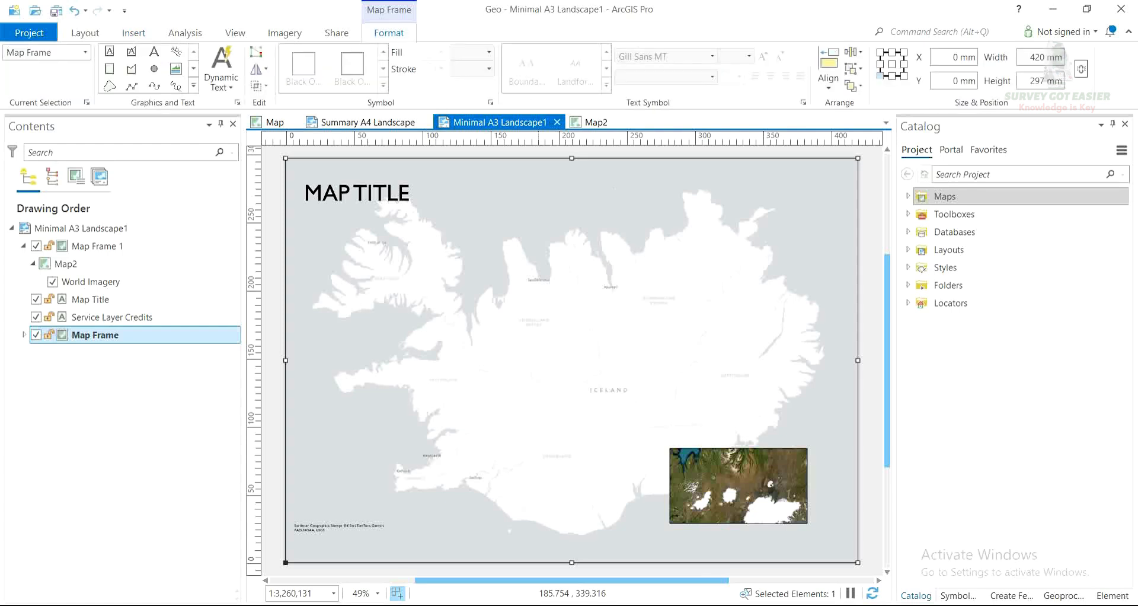
pyautogui.click(134, 33)
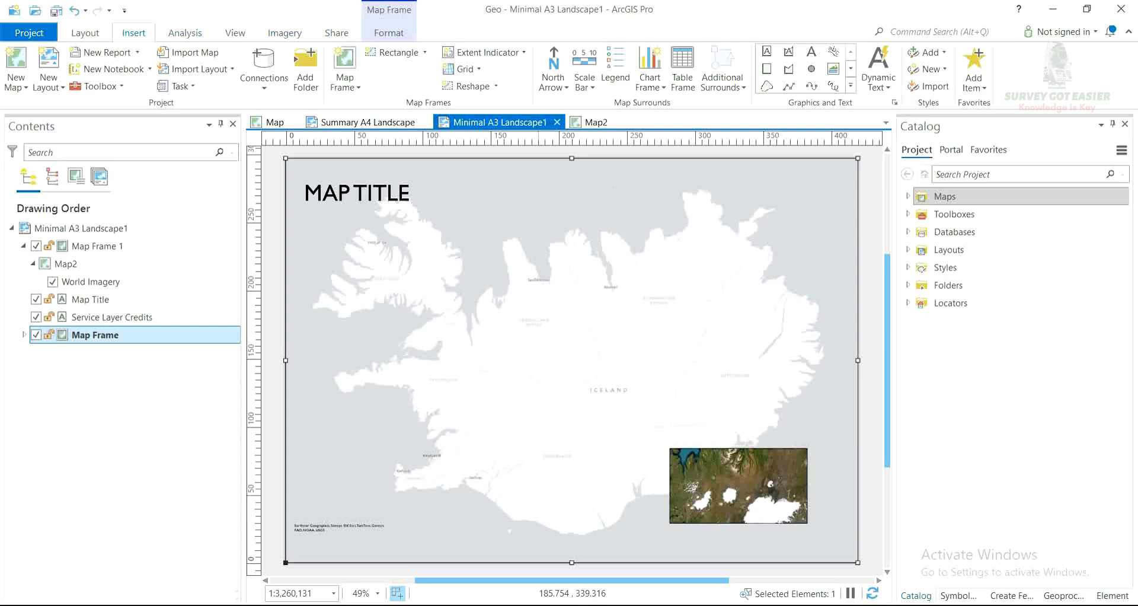
pyautogui.click(487, 52)
pyautogui.click(488, 69)
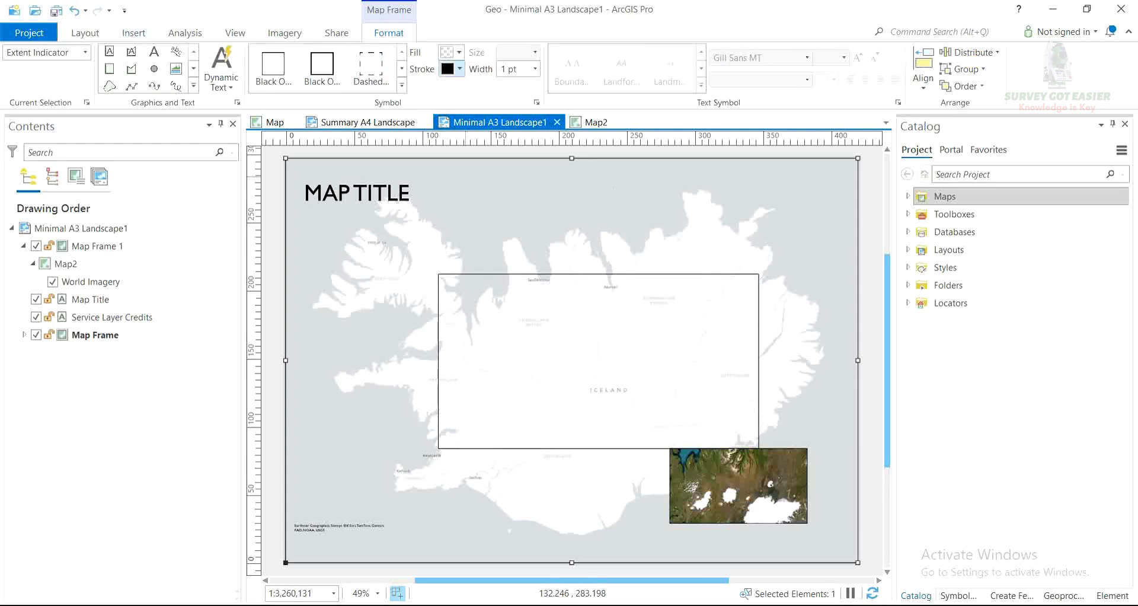
# Set the extent indicator's stroke to red with a width of 4 pt
pyautogui.click(460, 69)
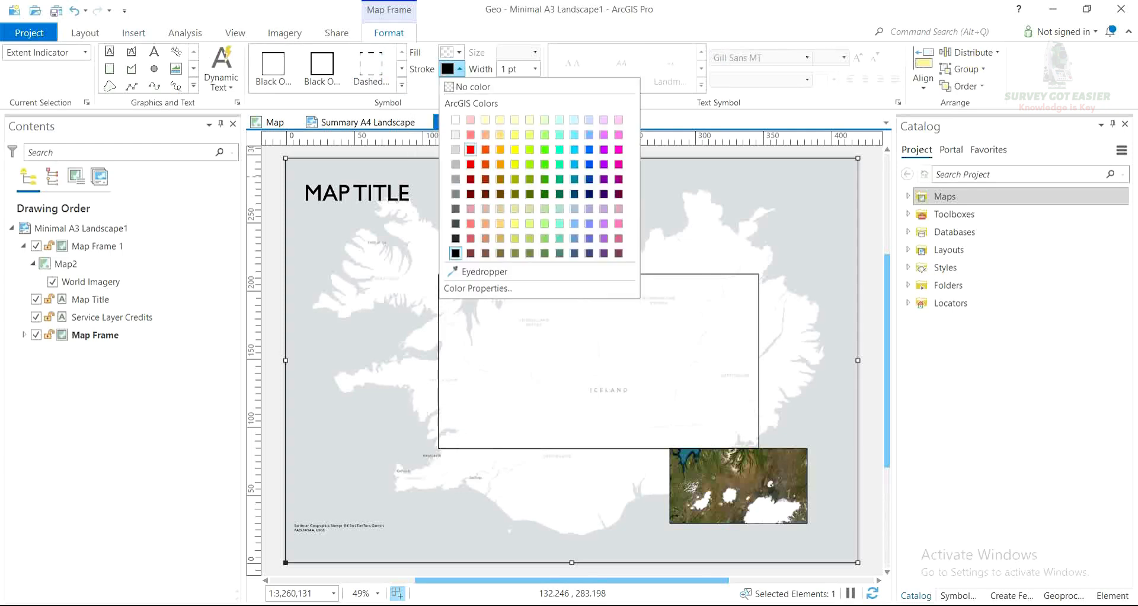
pyautogui.click(470, 149)
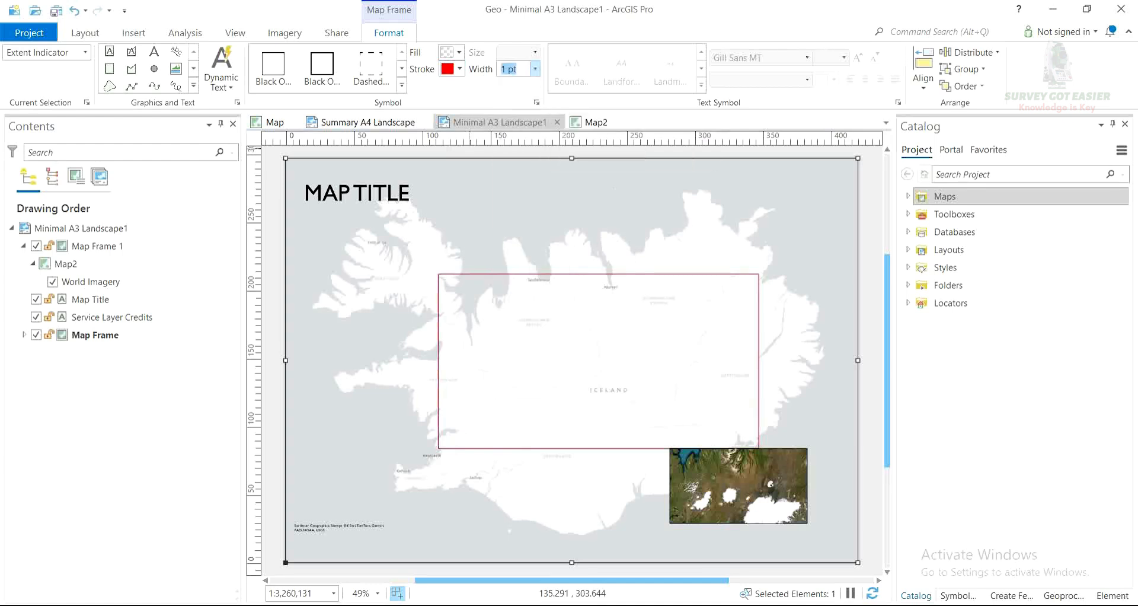
pyautogui.click(534, 69)
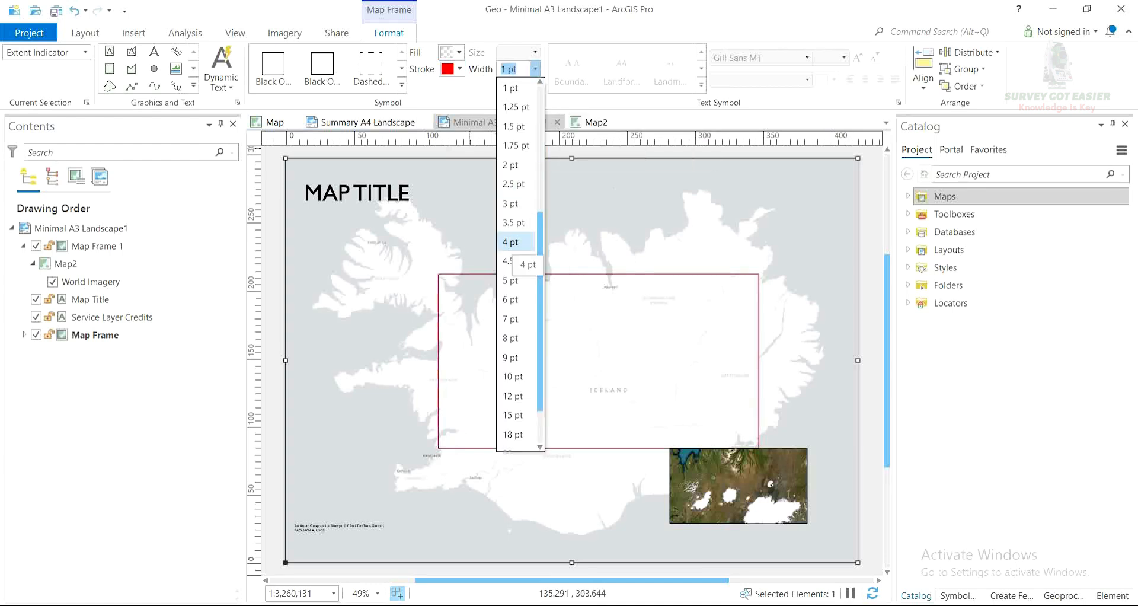
pyautogui.click(510, 242)
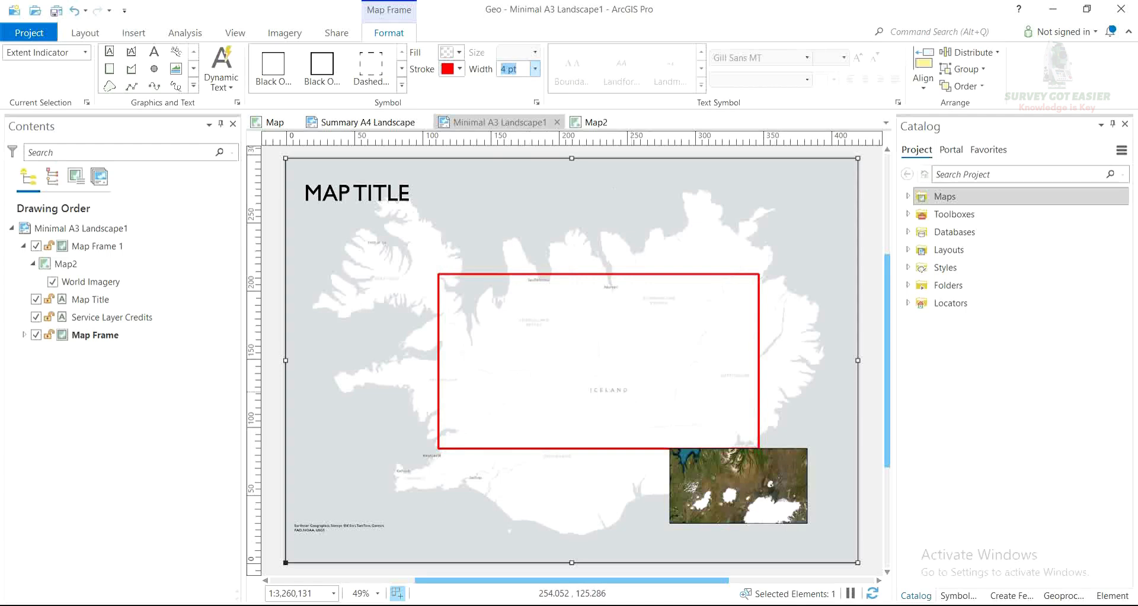